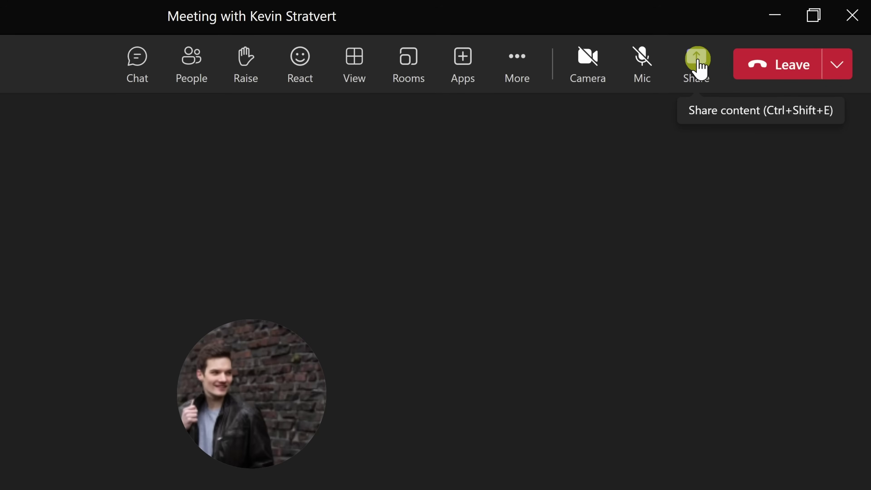
Open the Share content panel and scroll down to the PowerPoint Live and Excel Live file lists.
{"action": "left_click", "coordinate": [698, 60]}
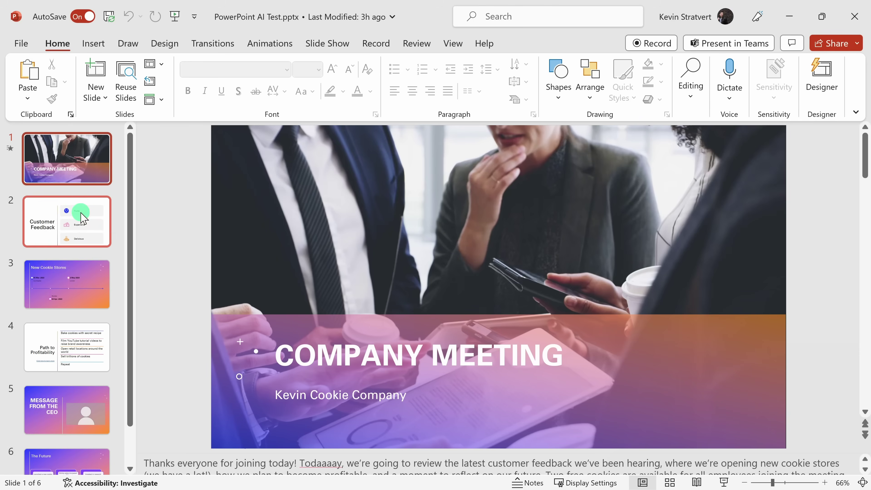
{"action": "left_click", "coordinate": [82, 216]}
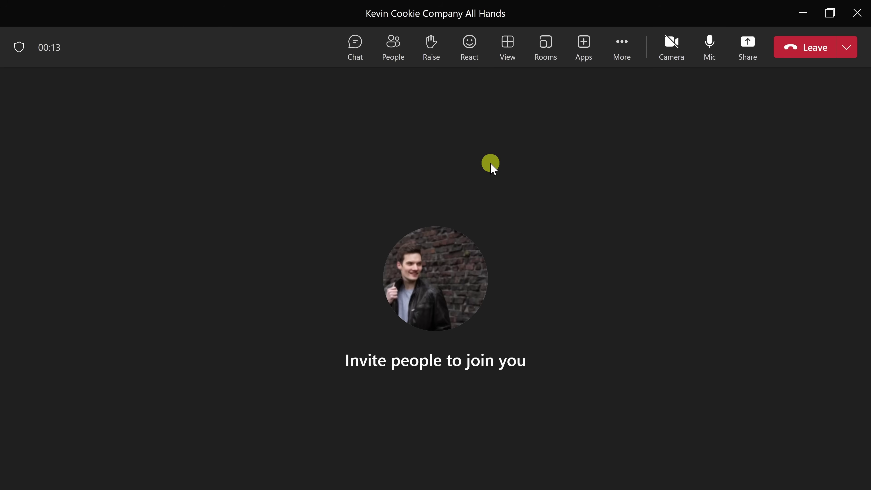
{"action": "left_click", "coordinate": [749, 51]}
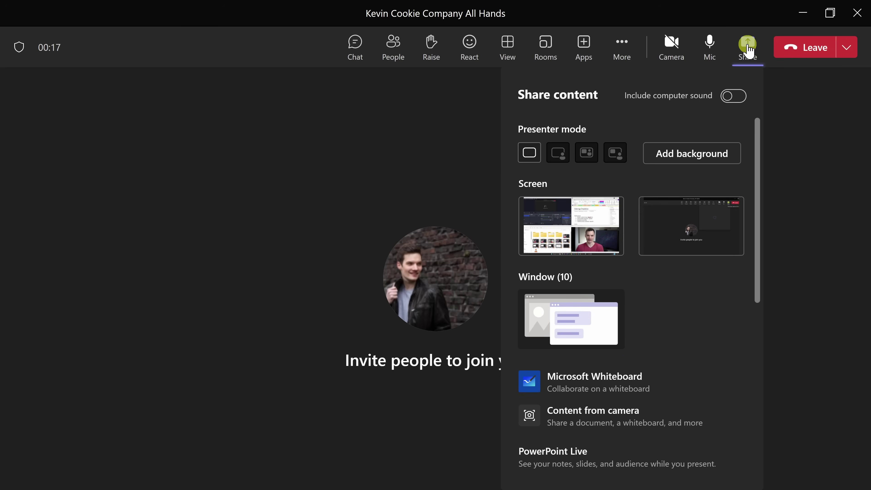
{"action": "scroll", "coordinate": [690, 190], "scroll_direction": "down", "scroll_amount": 5}
{"action": "scroll", "coordinate": [688, 222], "scroll_direction": "down", "scroll_amount": 3}
{"action": "scroll", "coordinate": [680, 209], "scroll_direction": "up", "scroll_amount": 8}
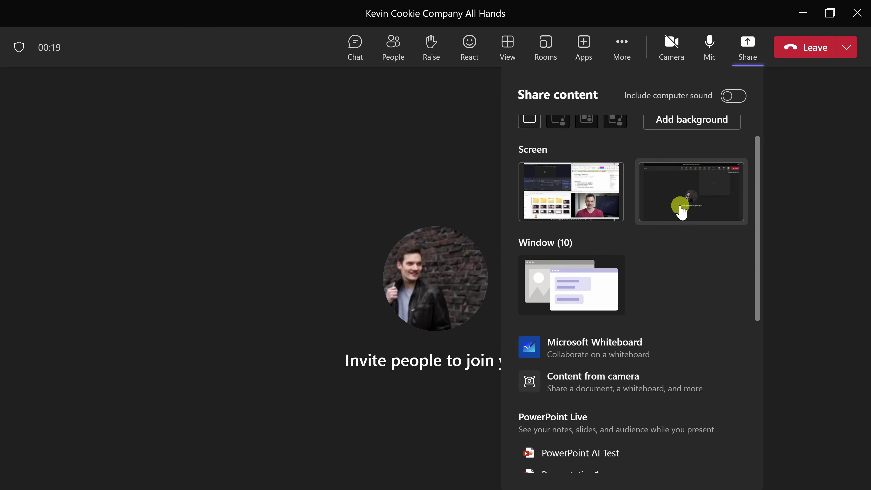
{"action": "scroll", "coordinate": [679, 183], "scroll_direction": "down", "scroll_amount": 6}
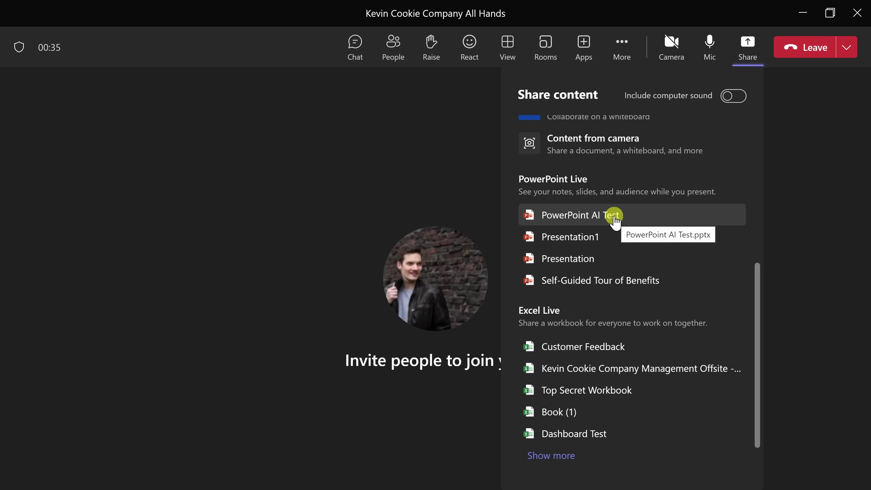
{"action": "scroll", "coordinate": [615, 220], "scroll_direction": "down", "scroll_amount": 1}
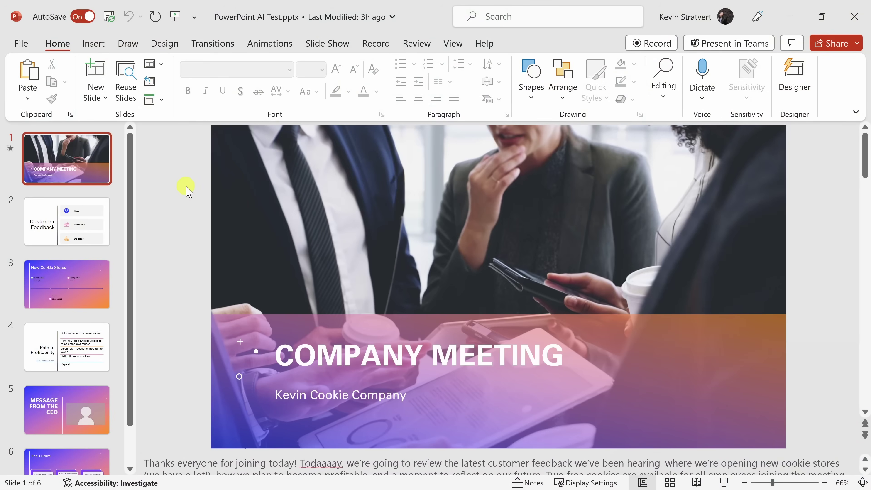
{"action": "left_click", "coordinate": [236, 271]}
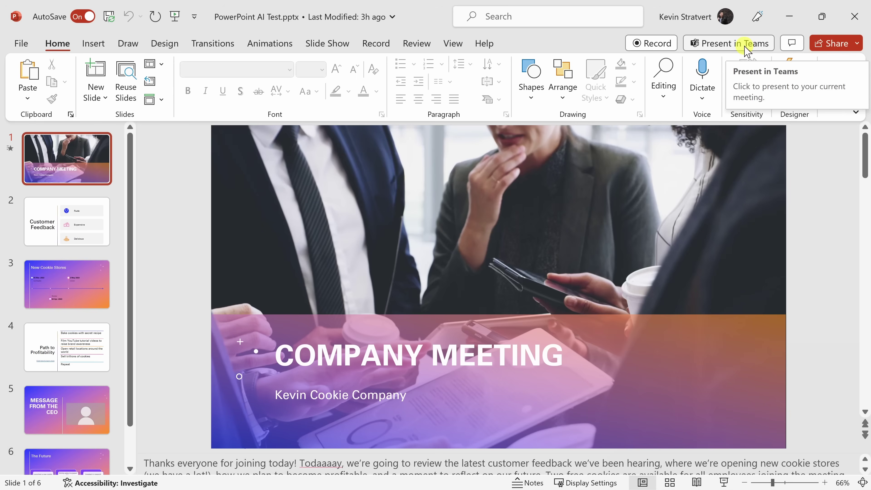
Send the PowerPoint AI Test deck to the active meeting with Present in Teams.
{"action": "left_click", "coordinate": [732, 47]}
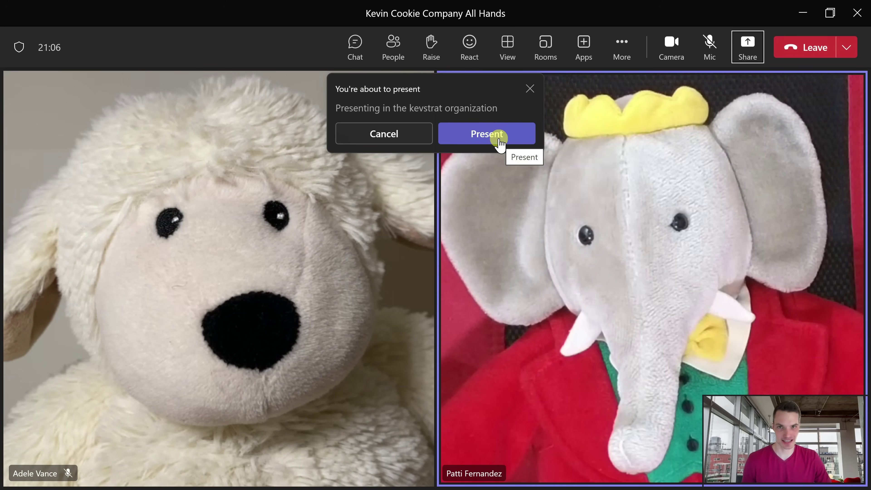
Confirm the 'You're about to present' dialog so PowerPoint Live opens on the Company Meeting slide.
{"action": "left_click", "coordinate": [499, 141]}
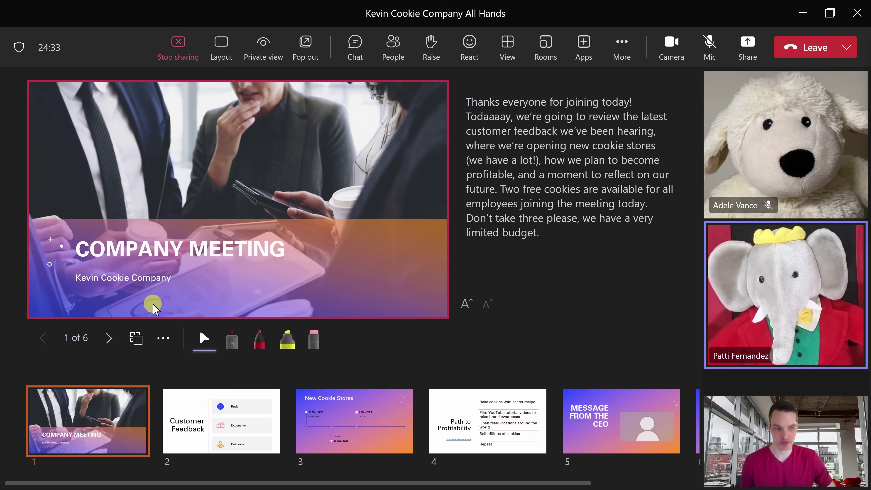
Step forward two slides to New Cookie Stores, then back one to Customer Feedback.
{"action": "left_click", "coordinate": [112, 337]}
{"action": "left_click", "coordinate": [112, 336]}
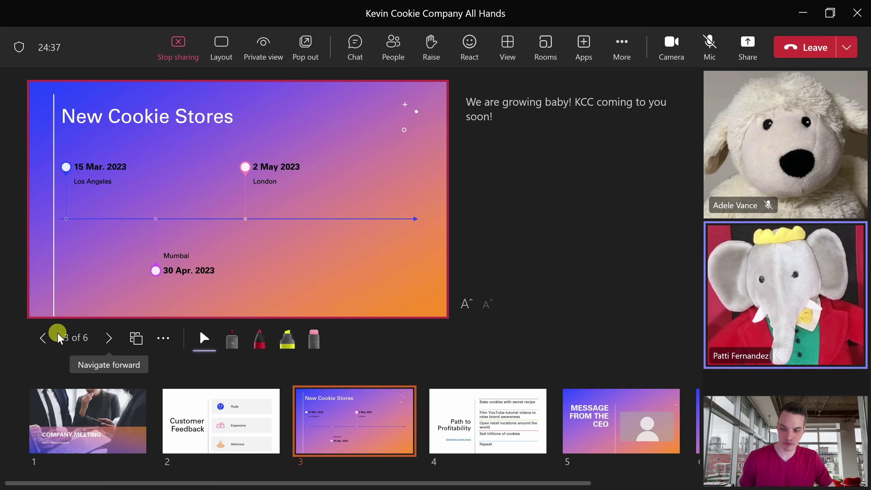
{"action": "left_click", "coordinate": [37, 337]}
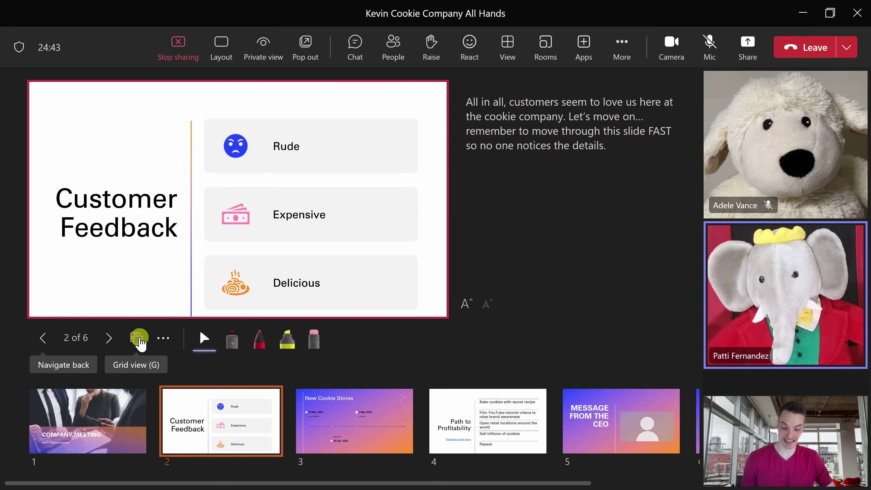
Jump between New Cookie Stores, Path to Profitability and Customer Feedback using Grid view and thumbnails.
{"action": "left_click", "coordinate": [137, 339]}
{"action": "left_click", "coordinate": [461, 119]}
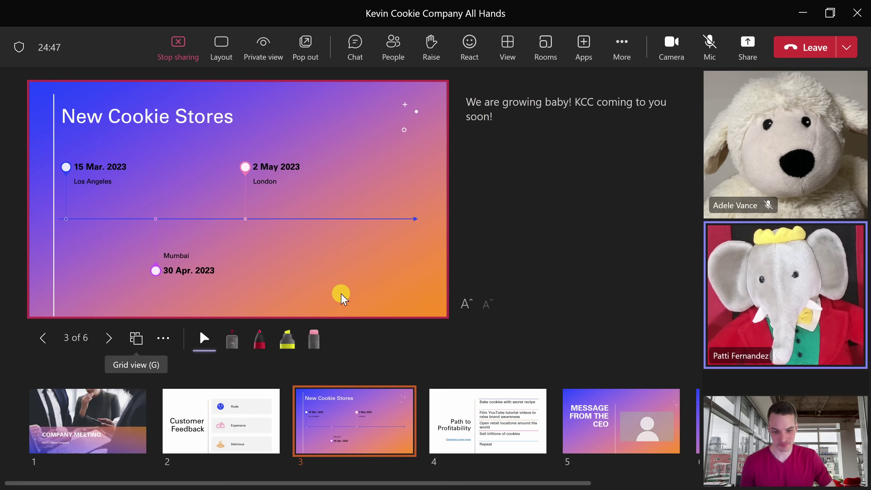
{"action": "left_click", "coordinate": [253, 430]}
{"action": "left_click", "coordinate": [502, 413]}
{"action": "left_click", "coordinate": [226, 417]}
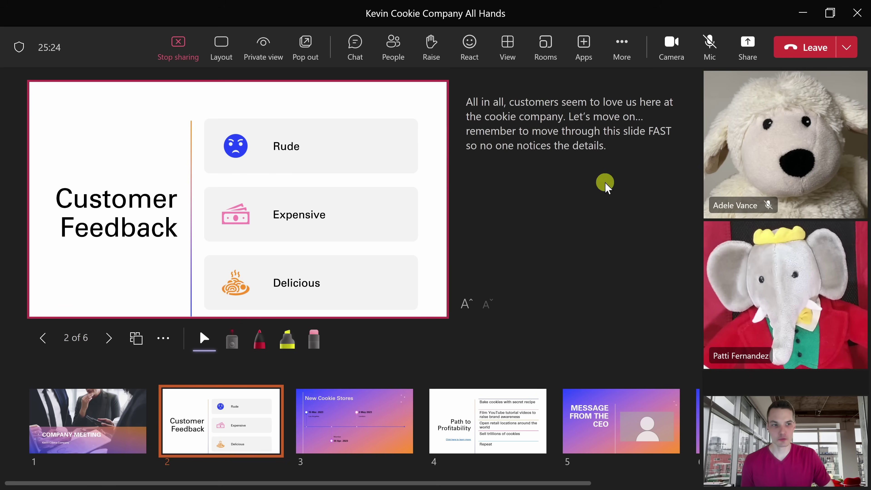
{"action": "mouse_move", "coordinate": [765, 111]}
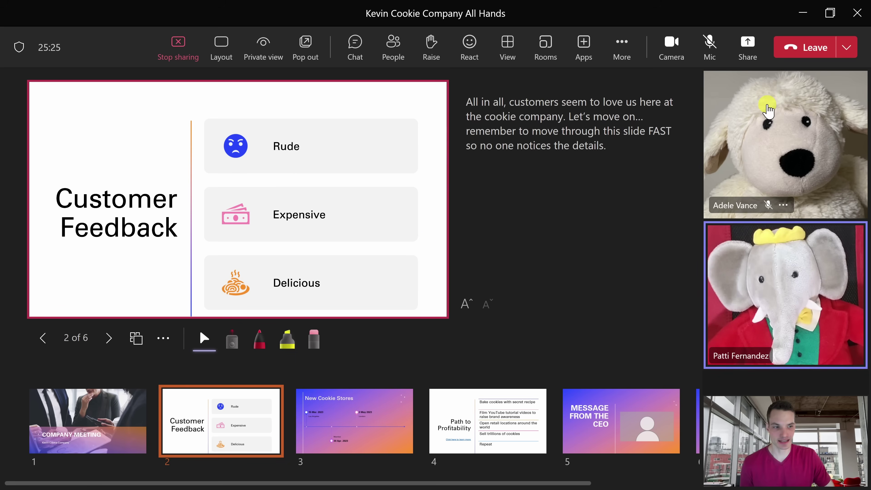
{"action": "mouse_move", "coordinate": [776, 306]}
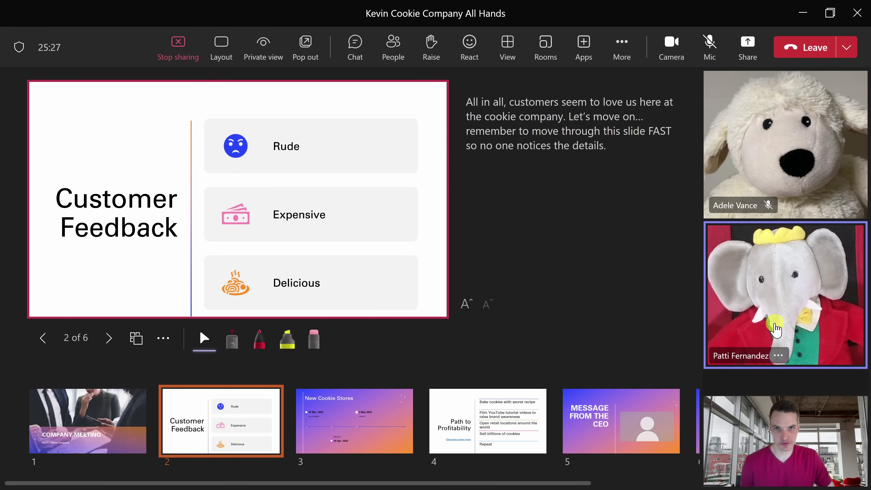
{"action": "mouse_move", "coordinate": [788, 158]}
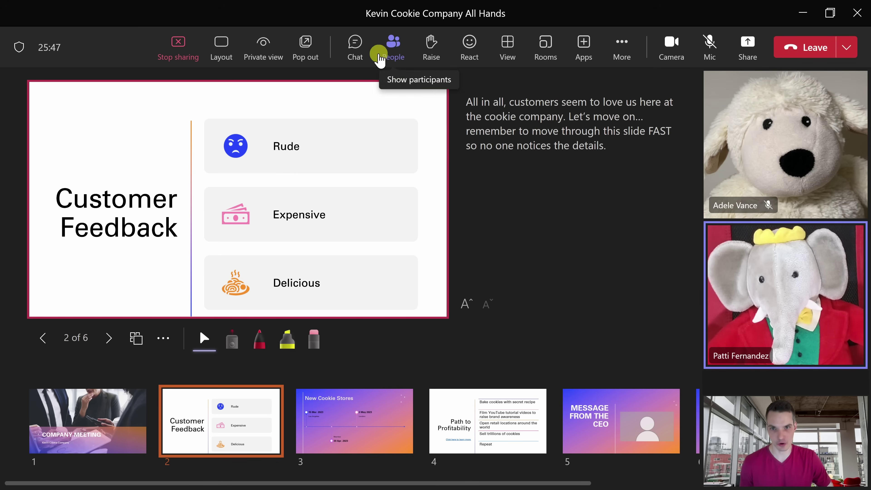
{"action": "left_click", "coordinate": [357, 50]}
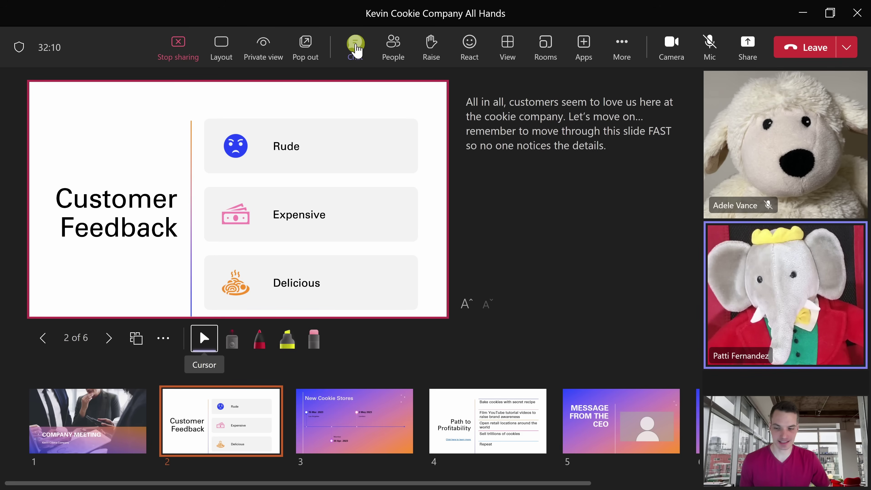
Point at the Customer Feedback title with the laser and highlight 'Delicious' in yellow.
{"action": "left_click", "coordinate": [212, 337]}
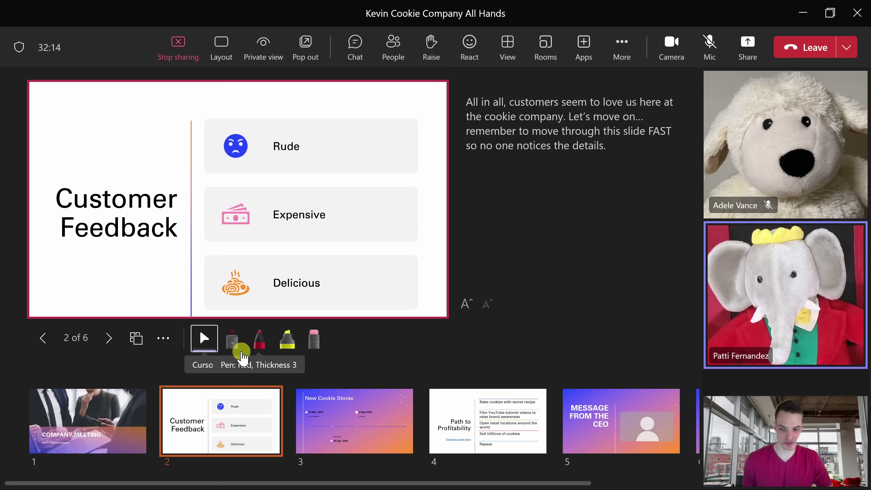
{"action": "left_click", "coordinate": [232, 341]}
{"action": "mouse_move", "coordinate": [111, 247]}
{"action": "left_mouse_down"}
{"action": "mouse_move", "coordinate": [36, 215]}
{"action": "mouse_move", "coordinate": [191, 175]}
{"action": "mouse_move", "coordinate": [118, 250]}
{"action": "left_mouse_up"}
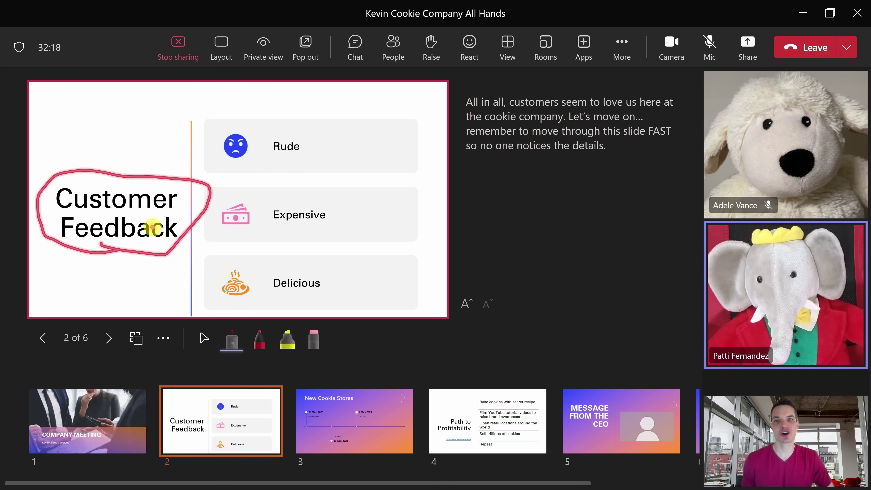
{"action": "left_click_drag", "start_coordinate": [185, 236], "coordinate": [197, 268]}
{"action": "left_click", "coordinate": [288, 340]}
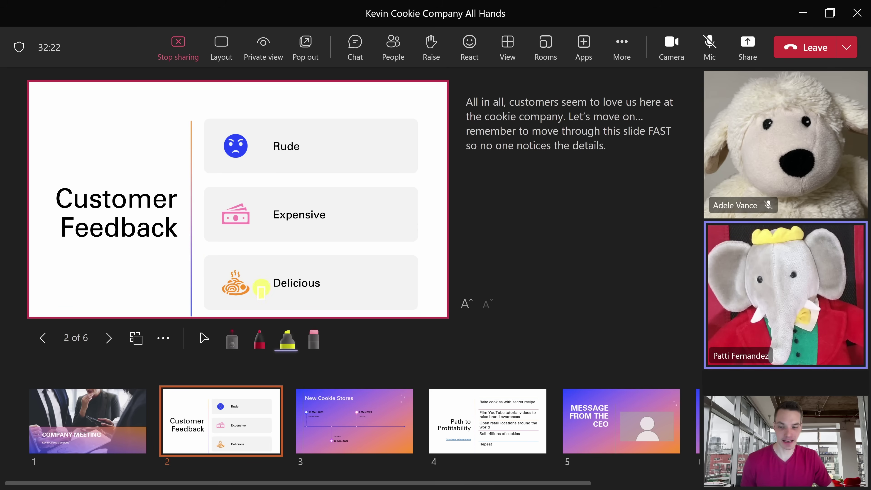
{"action": "left_click_drag", "start_coordinate": [270, 282], "coordinate": [317, 284]}
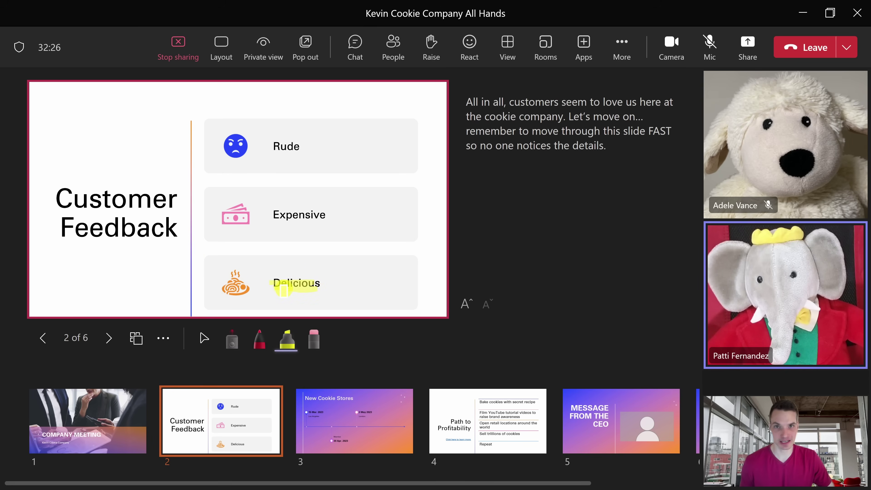
Strike out 'Expensive' and 'Rude' with the red pen, then jump to the Message from the CEO slide.
{"action": "left_click", "coordinate": [261, 340]}
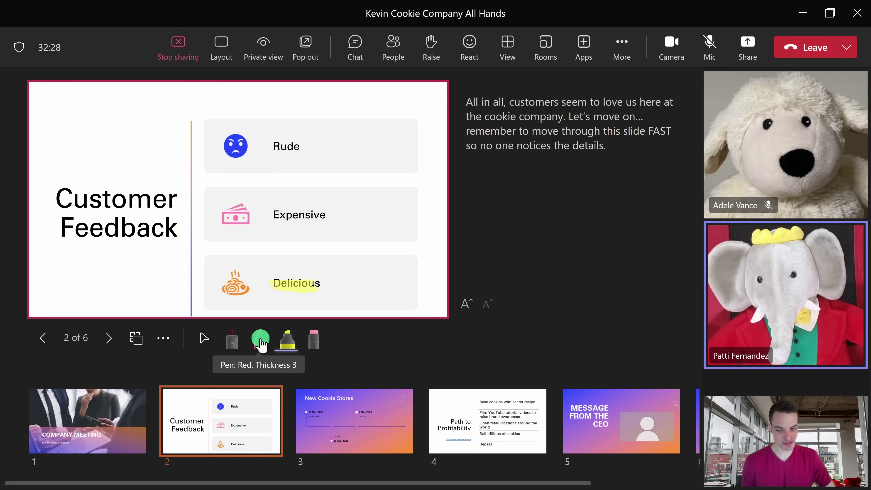
{"action": "mouse_move", "coordinate": [273, 213]}
{"action": "left_mouse_down"}
{"action": "mouse_move", "coordinate": [319, 215]}
{"action": "mouse_move", "coordinate": [275, 214]}
{"action": "mouse_move", "coordinate": [302, 215]}
{"action": "left_mouse_up"}
{"action": "mouse_move", "coordinate": [275, 141]}
{"action": "left_mouse_down"}
{"action": "mouse_move", "coordinate": [264, 148]}
{"action": "mouse_move", "coordinate": [296, 146]}
{"action": "mouse_move", "coordinate": [276, 148]}
{"action": "left_mouse_up"}
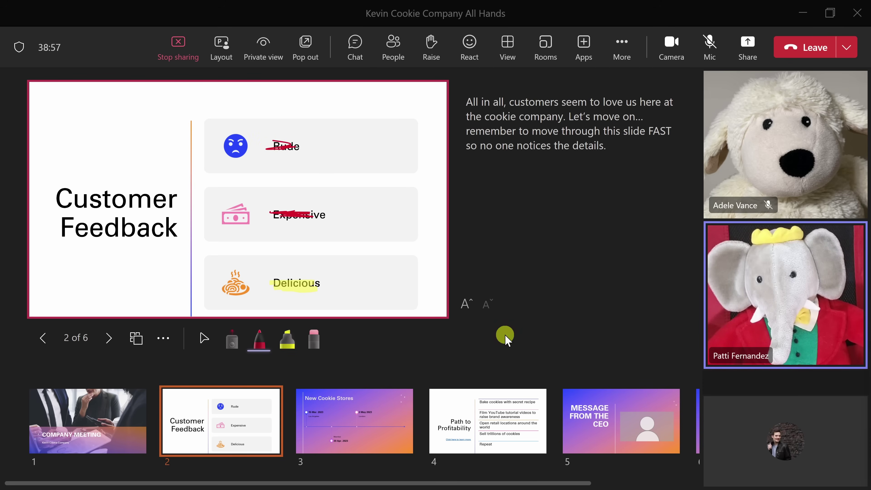
{"action": "left_click", "coordinate": [621, 433]}
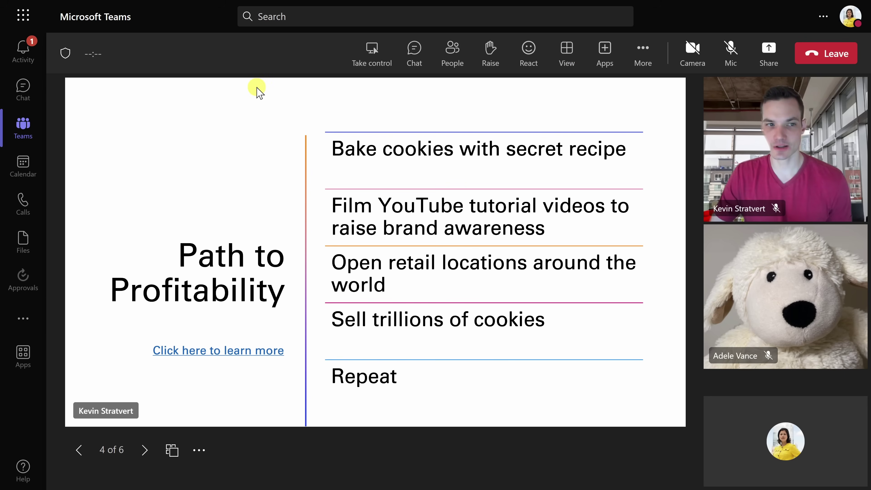
Browse back two slides and forward two on your own, then sync back to the presenter.
{"action": "mouse_move", "coordinate": [721, 406]}
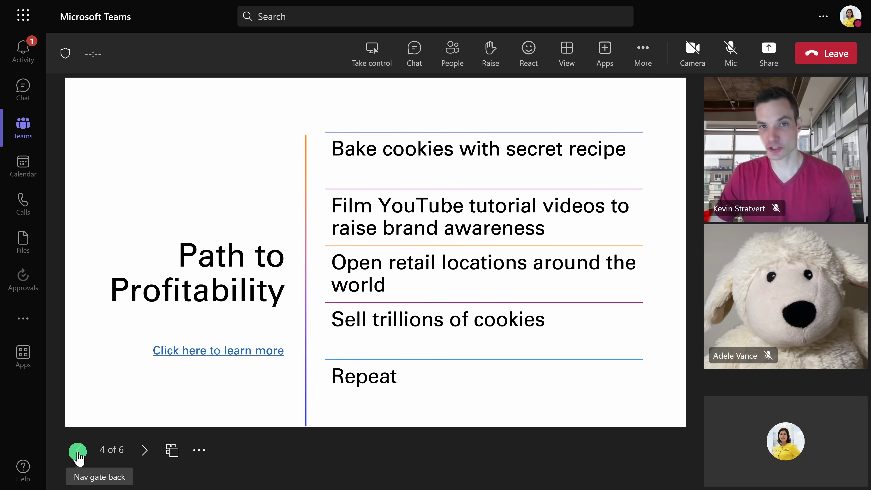
{"action": "left_click", "coordinate": [78, 452]}
{"action": "left_click", "coordinate": [78, 453]}
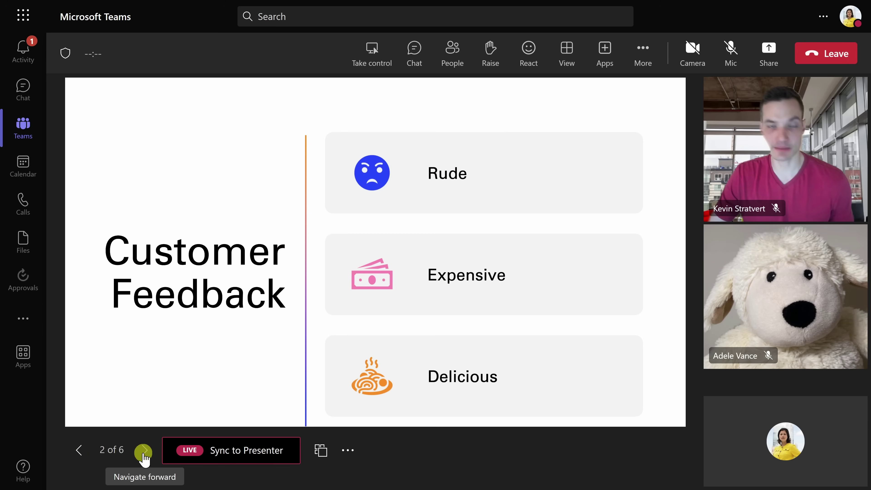
{"action": "left_click", "coordinate": [143, 453]}
{"action": "left_click", "coordinate": [143, 452]}
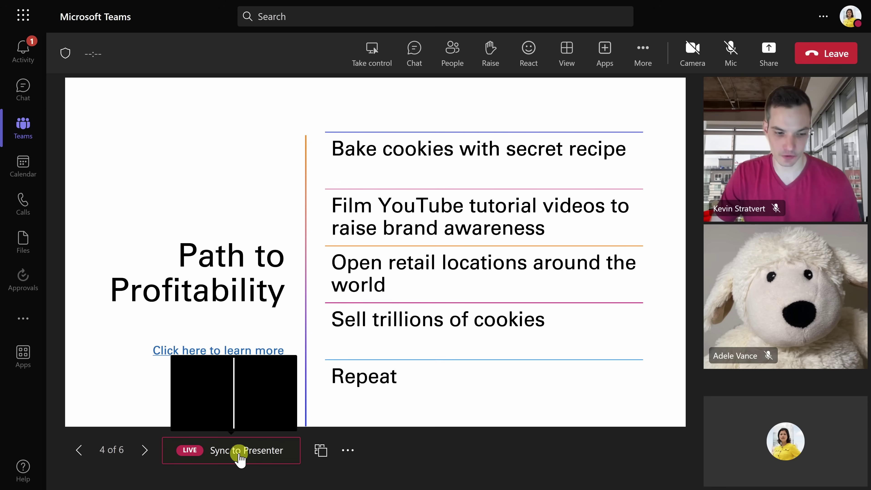
{"action": "left_click", "coordinate": [229, 456]}
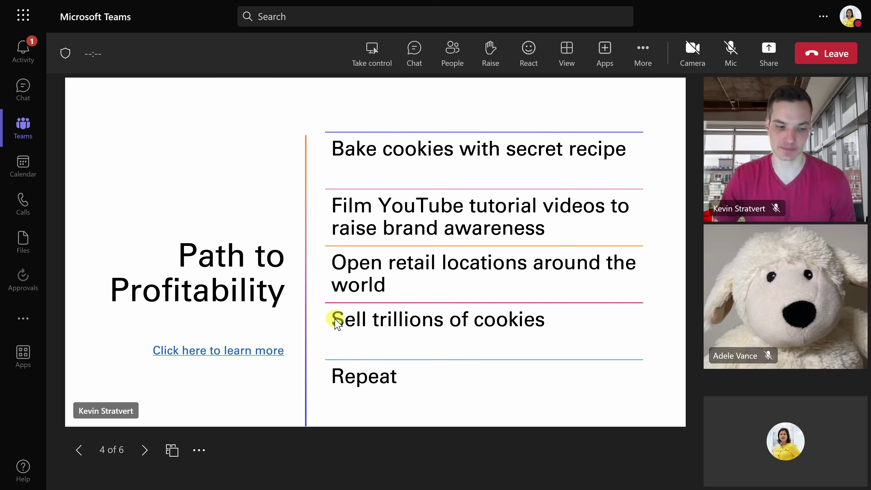
Preview all six slides in Grid view, then close the overview.
{"action": "left_click", "coordinate": [169, 452]}
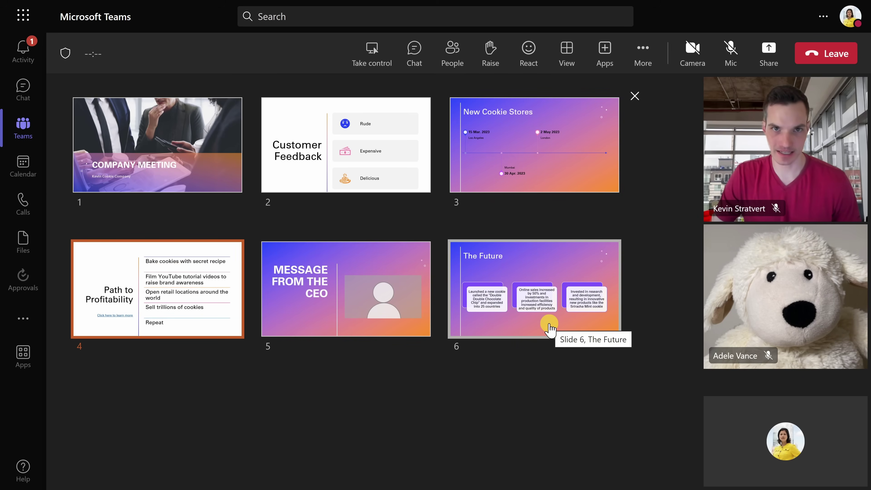
{"action": "key", "text": "Escape"}
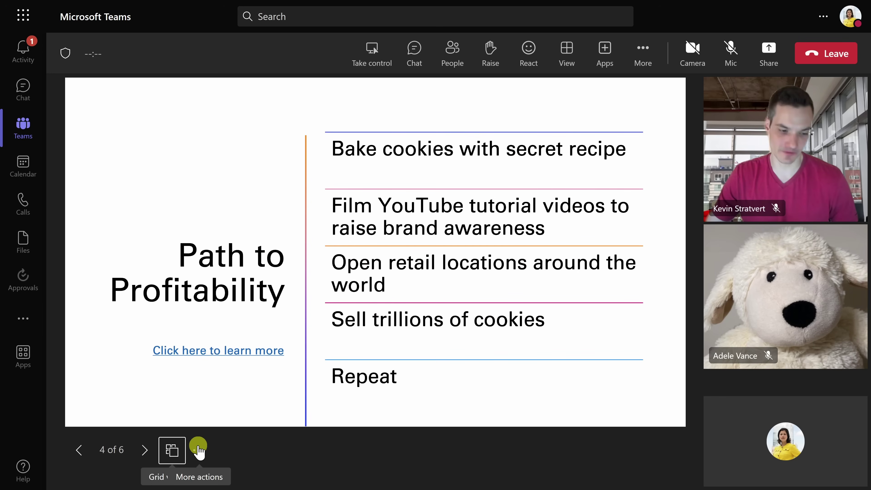
{"action": "left_click", "coordinate": [199, 450]}
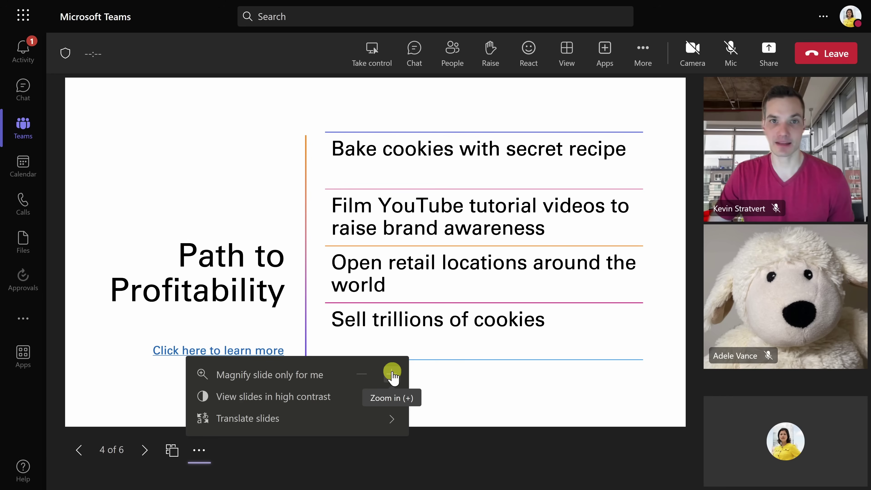
Zoom the slide in and back out, toggle high contrast on and off, then show the translation languages.
{"action": "left_click", "coordinate": [392, 374]}
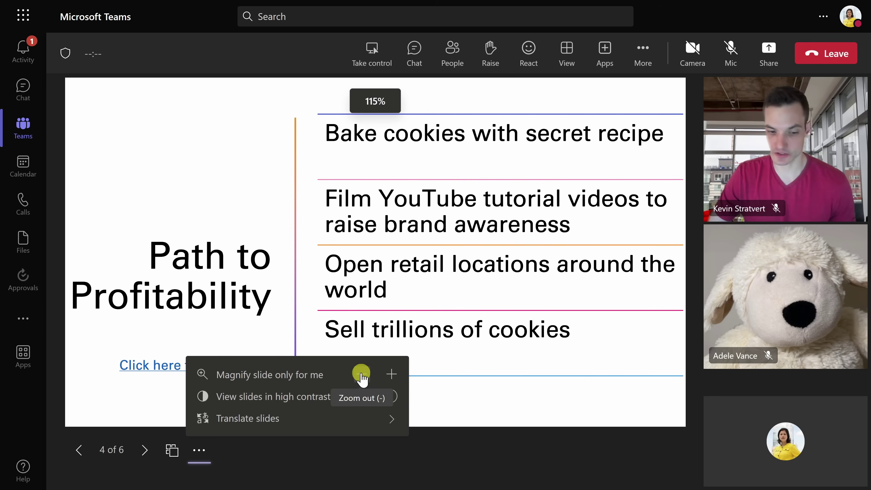
{"action": "left_click", "coordinate": [362, 374]}
{"action": "left_click", "coordinate": [384, 396]}
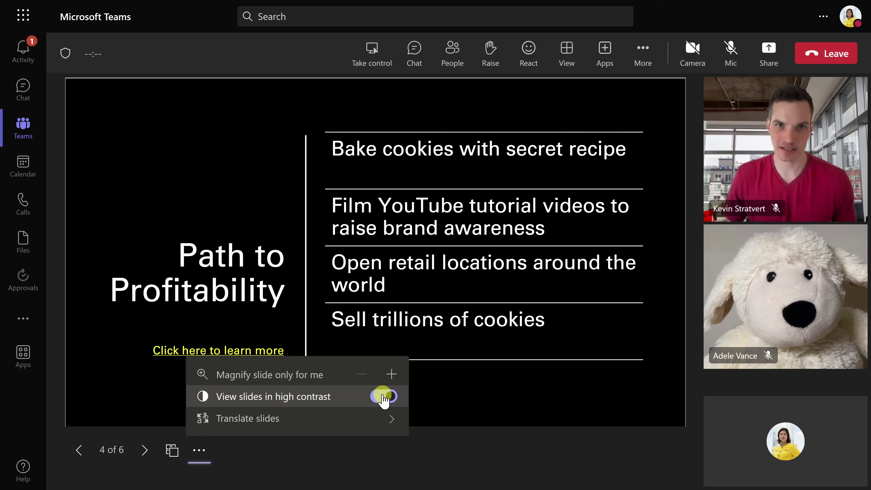
{"action": "left_click", "coordinate": [383, 396]}
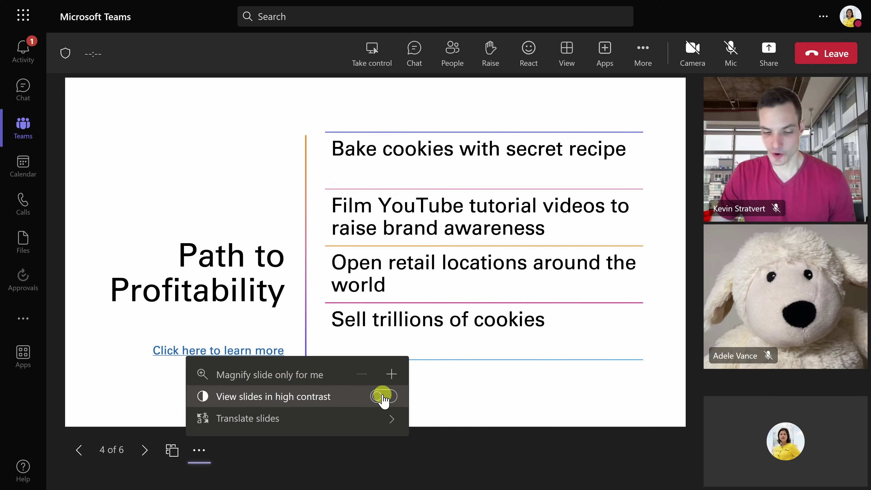
{"action": "left_click", "coordinate": [390, 416]}
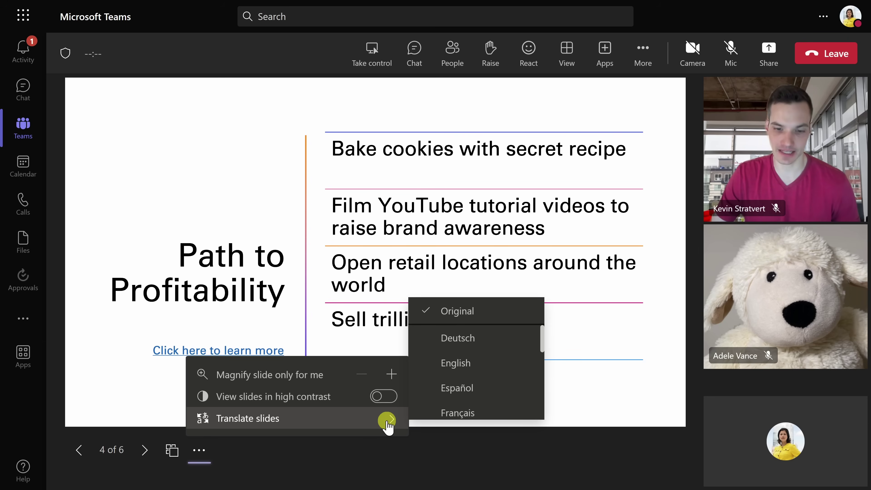
Translate the slides into Español ('Camino a la rentabilidad'), then restore the Original language.
{"action": "left_click", "coordinate": [463, 386]}
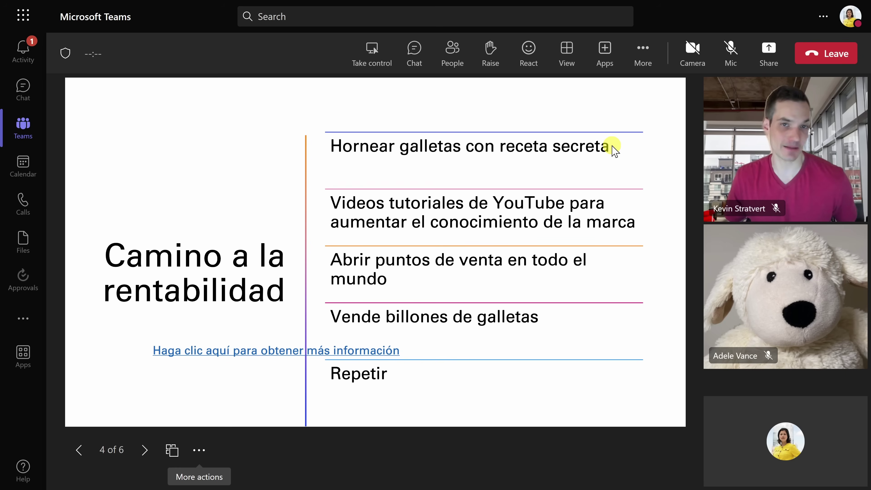
{"action": "left_click", "coordinate": [199, 450]}
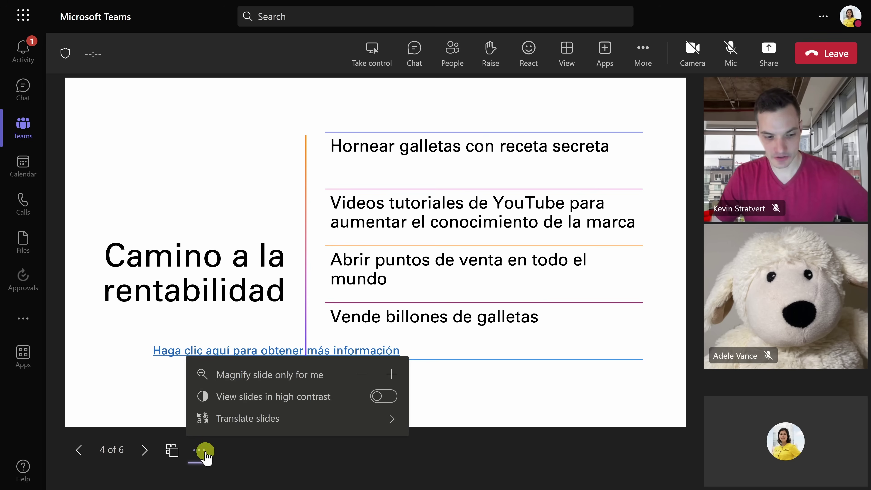
{"action": "mouse_move", "coordinate": [244, 423]}
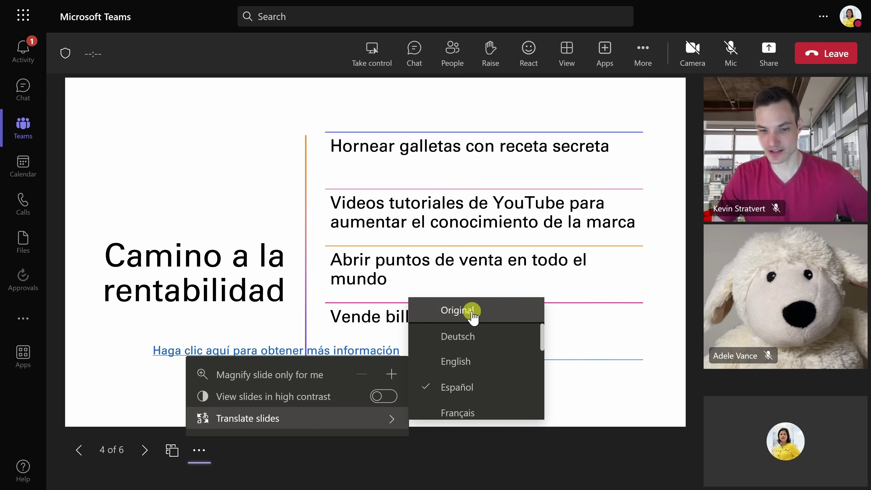
{"action": "left_click", "coordinate": [472, 310]}
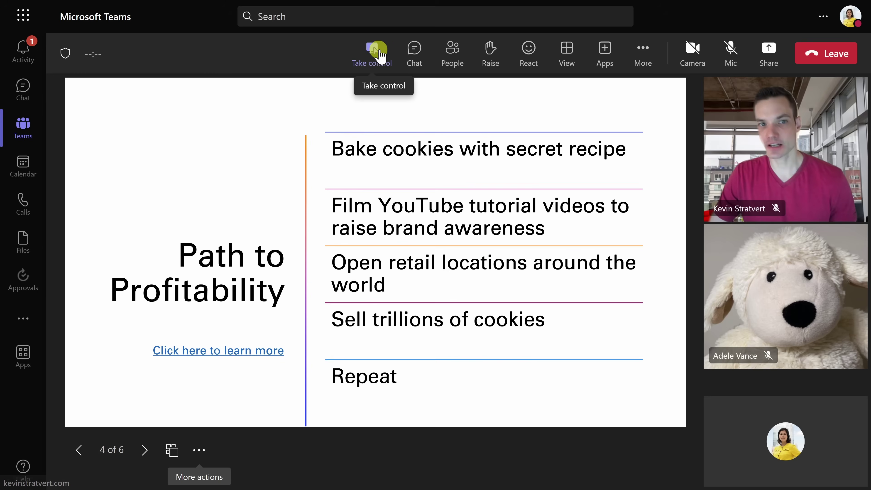
Request control of the presenter's shared deck with Take control in the meeting toolbar.
{"action": "left_click", "coordinate": [376, 55]}
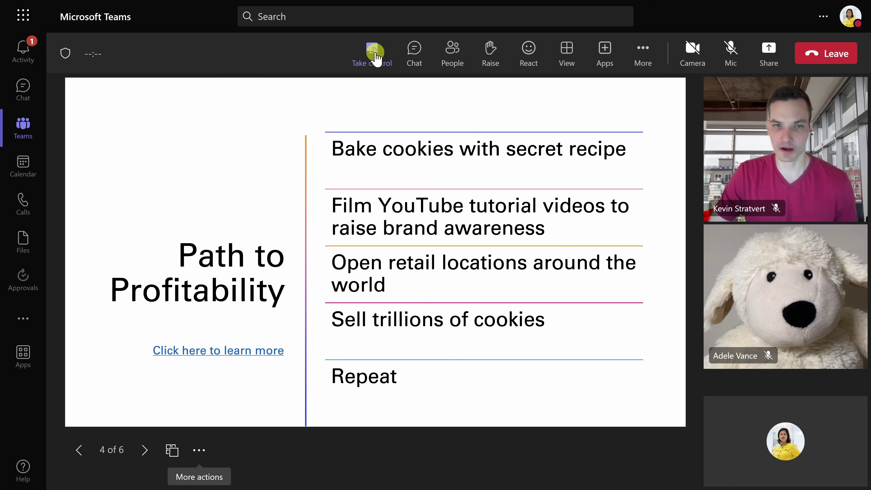